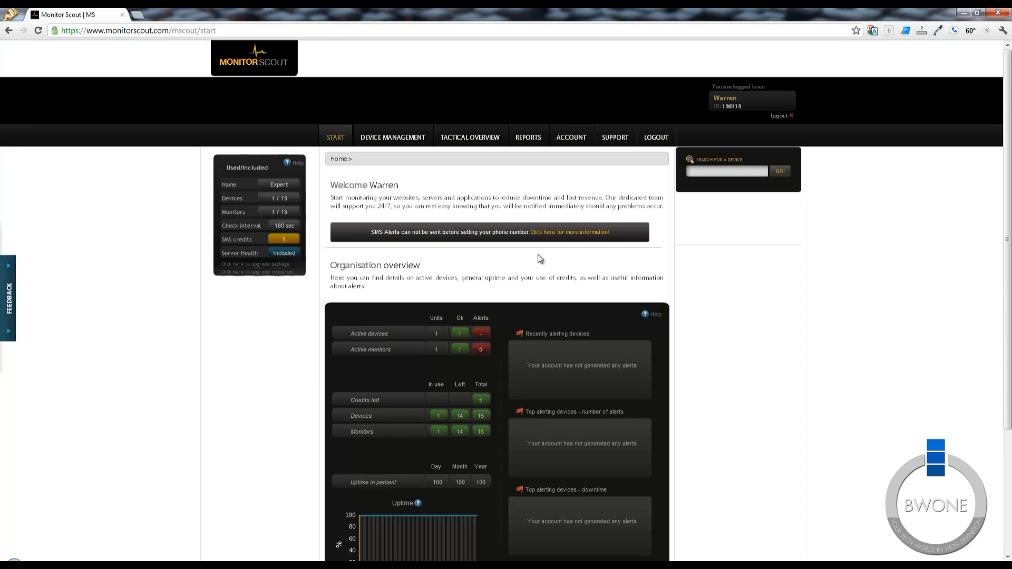
# Step: Review the organisation overview on the start page, including device counts, credits, uptime and alerting devices
pyautogui.scroll(-1, 20, 77)
pyautogui.scroll(1, 36, 95)
pyautogui.scroll(-1, 36, 62)
pyautogui.scroll(-1, 36, 62)
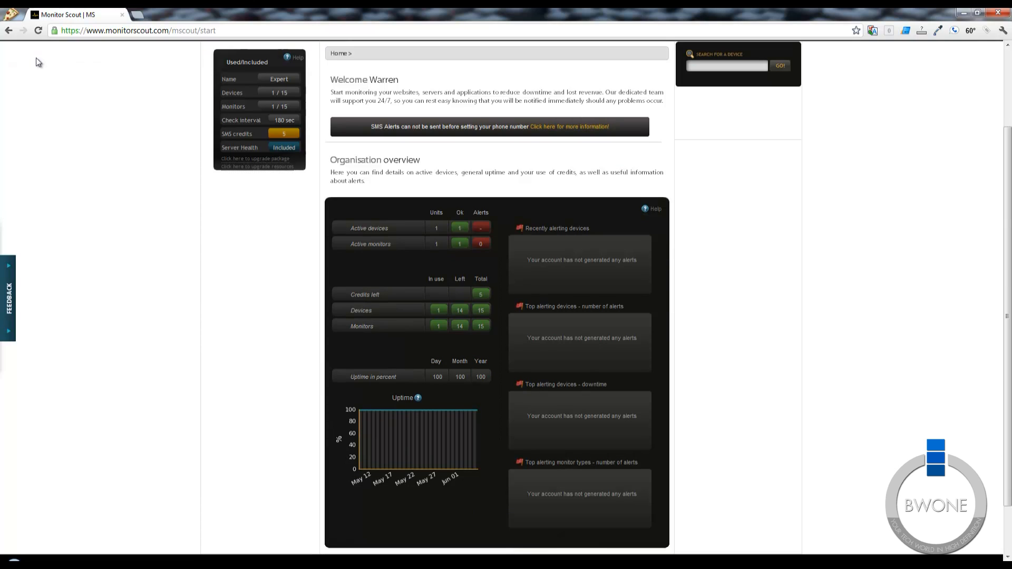
pyautogui.scroll(2, 36, 62)
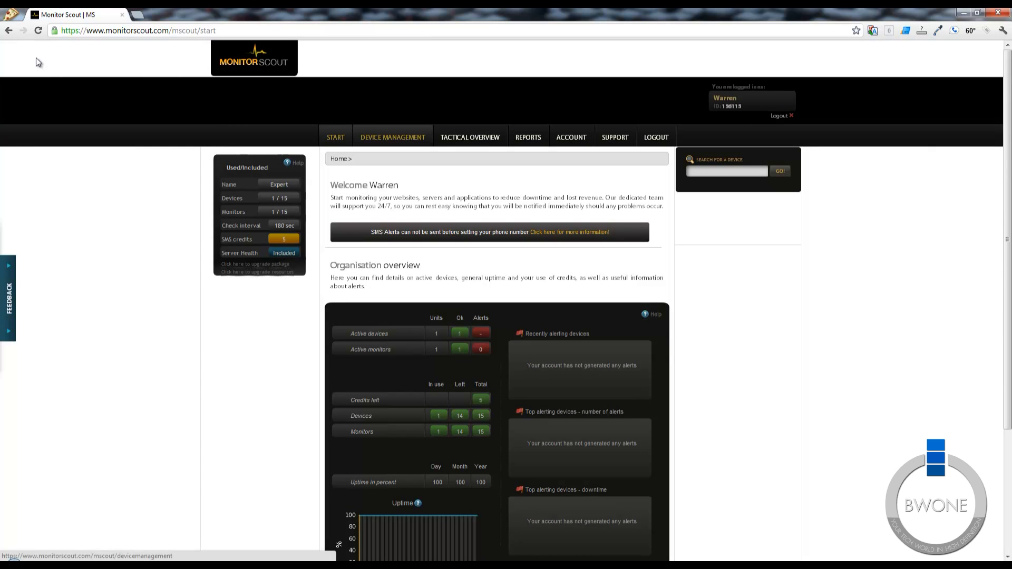
# Step: Go to Device Management and open the form for creating a new device
pyautogui.click(392, 137)
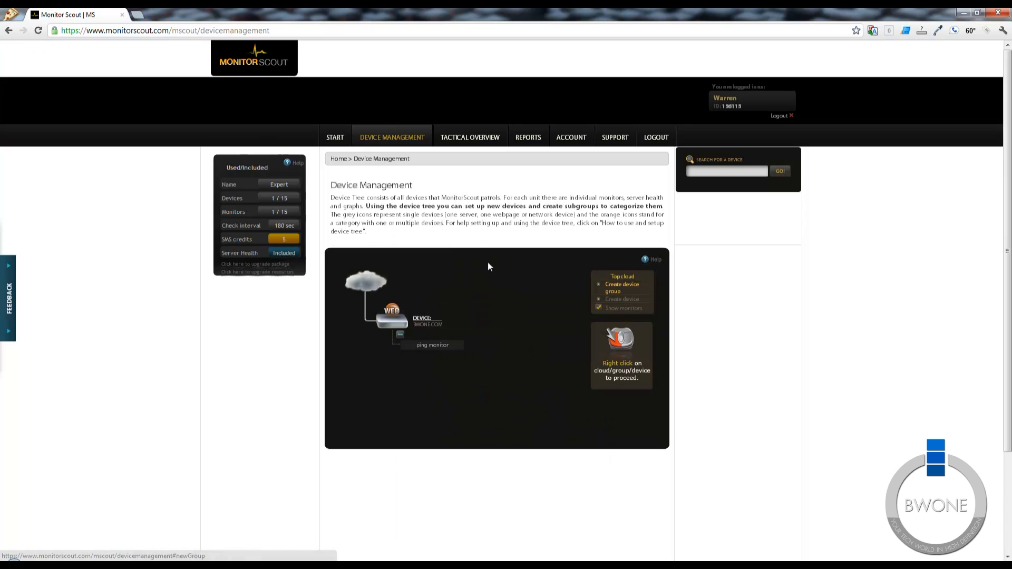
pyautogui.click(624, 298)
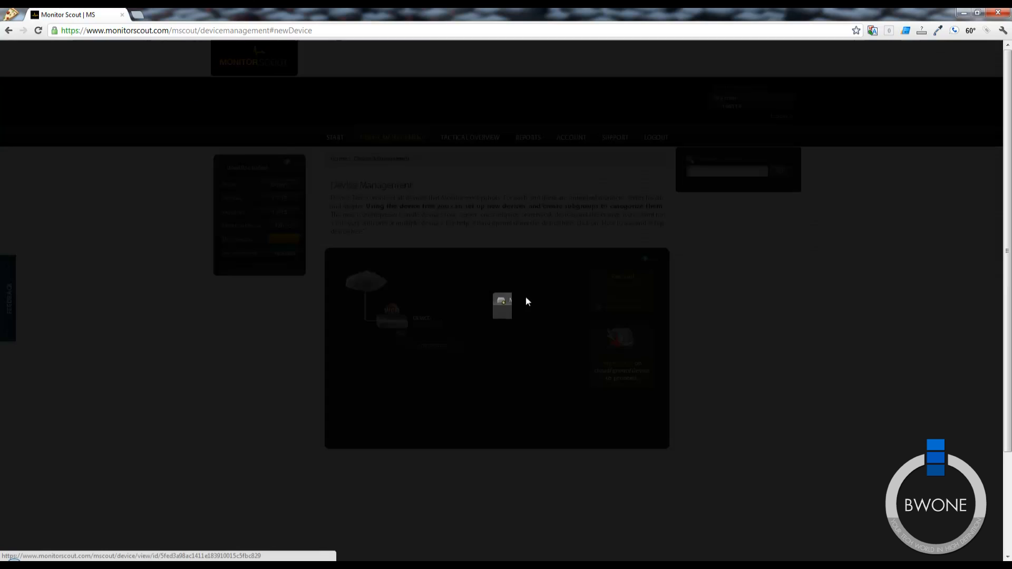
pyautogui.scroll(-2, 422, 266)
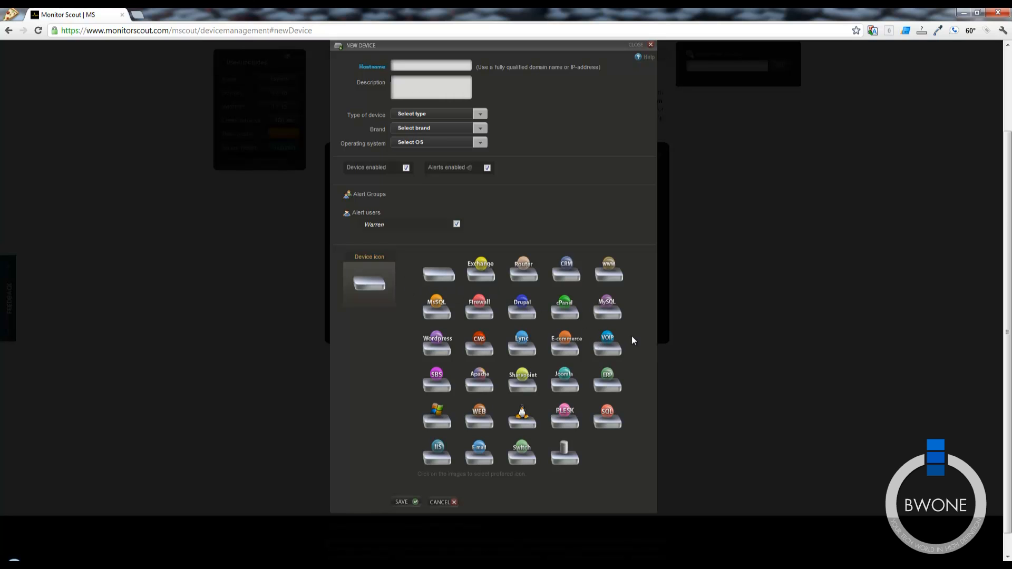
# Step: Fill in the new device with hostname bwone.com, description "testing here" and device type Server
pyautogui.write('bwone.com')
pyautogui.write('test')
pyautogui.write('ing here')
pyautogui.press('Tab')
pyautogui.press('Down')
pyautogui.press('Down')
pyautogui.press('Up')
pyautogui.press('Up')
pyautogui.press('Return')
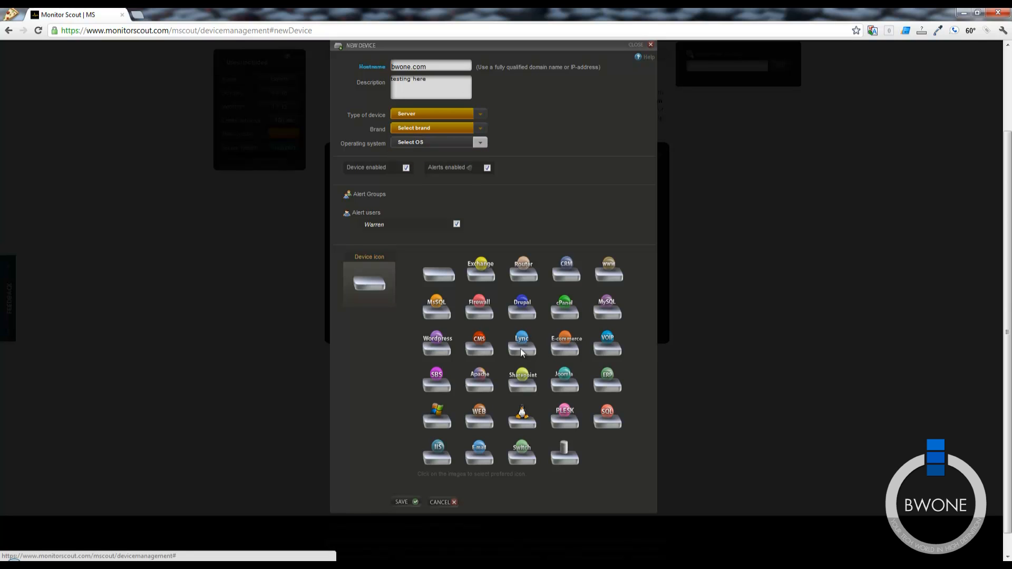
# Step: Look through the brand options for the new device without choosing one
pyautogui.press('Tab')
pyautogui.press('Up')
pyautogui.press('Up')
pyautogui.press('Up')
pyautogui.press('Up')
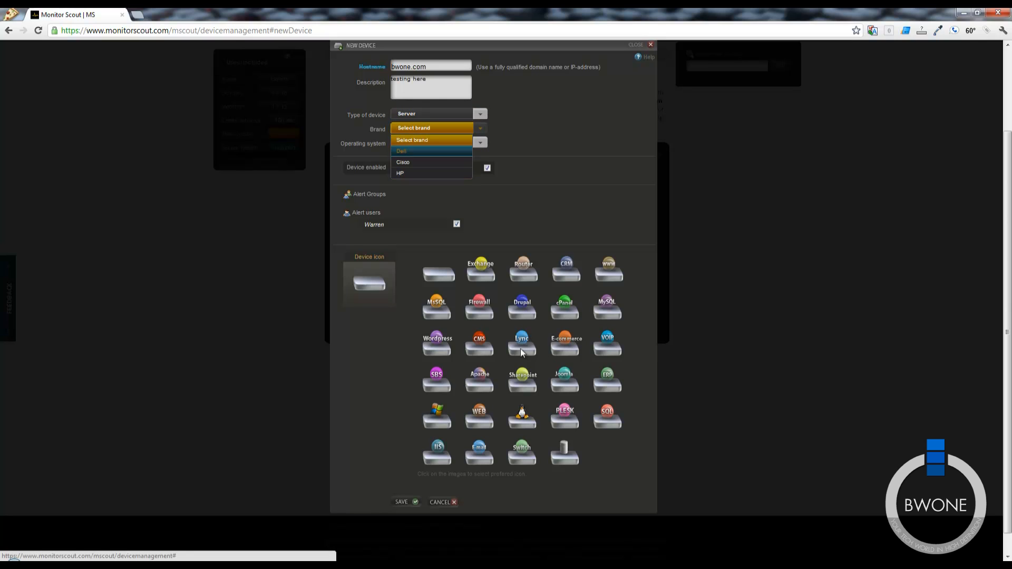
pyautogui.press('Tab')
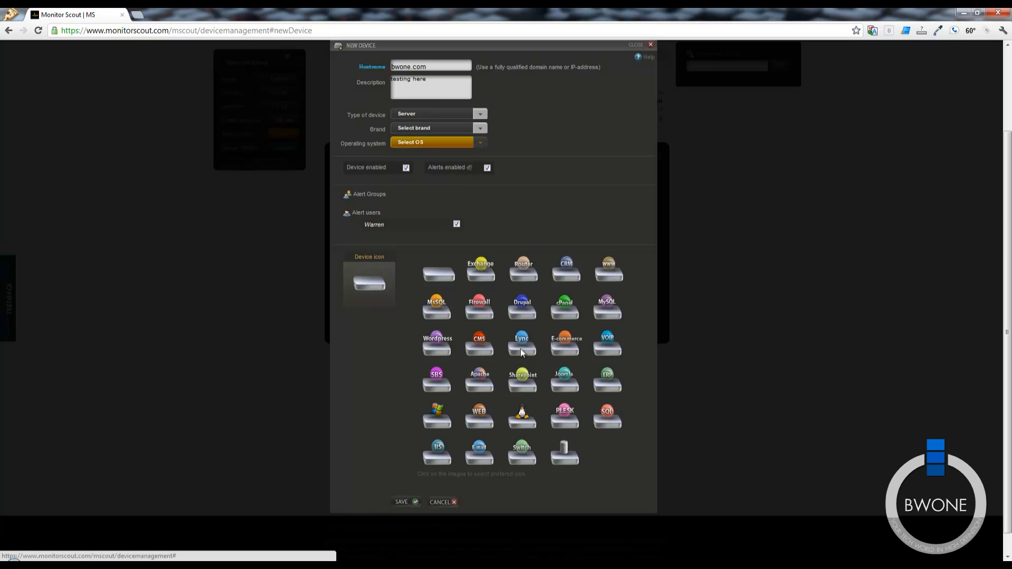
# Step: Set the new device's operating system to Linux
pyautogui.press('Down')
pyautogui.press('Down')
pyautogui.press('Down')
pyautogui.press('Down')
pyautogui.press('Down')
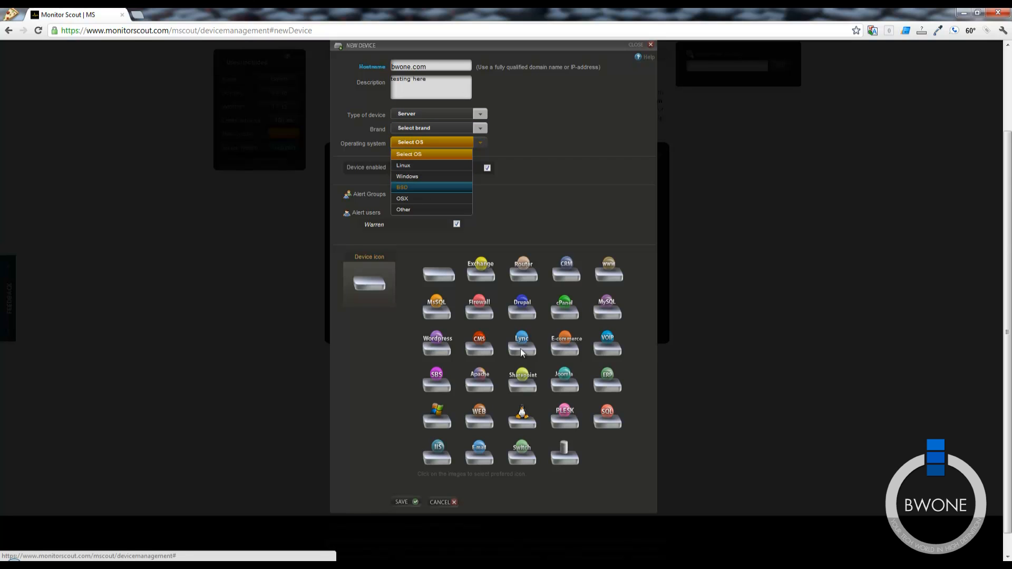
pyautogui.press('Return')
pyautogui.press('Down')
pyautogui.press('Return')
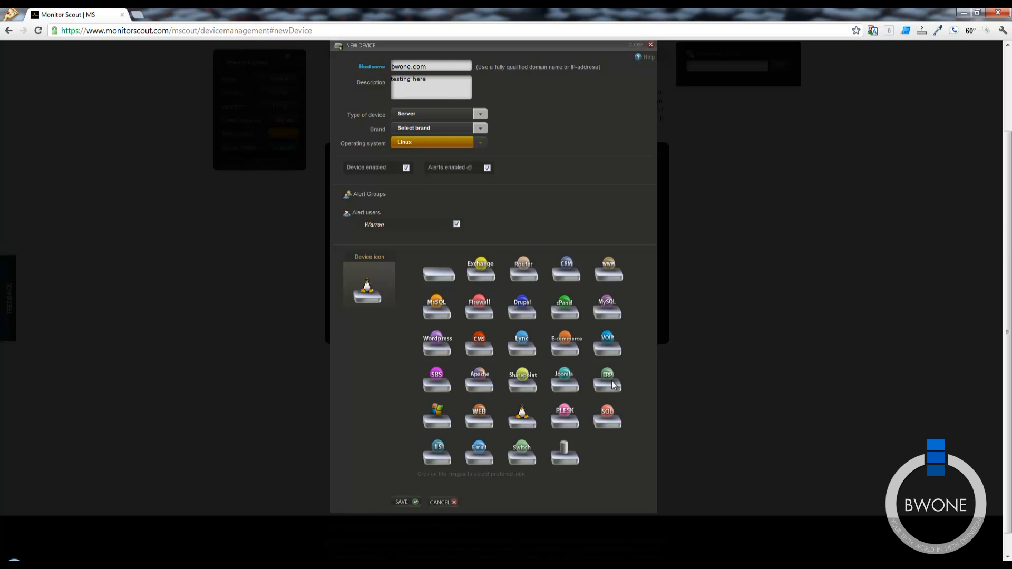
# Step: Change the new device's operating system to Windows
pyautogui.hotkey('alt', 'Down')
pyautogui.press('Down')
pyautogui.press('Return')
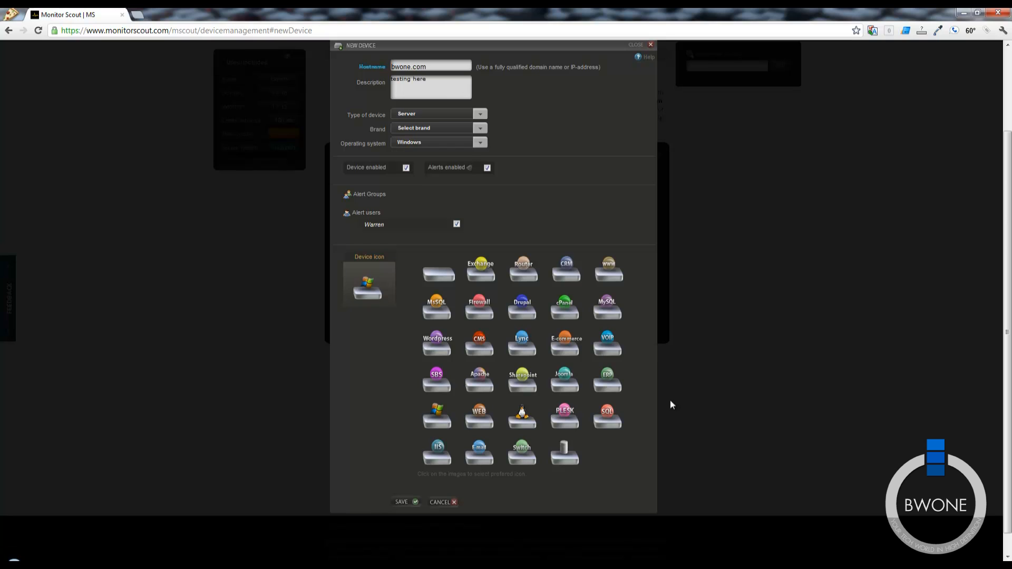
# Step: Select OSX as the new device's operating system, and replace it with Other
pyautogui.hotkey('alt', 'Down')
pyautogui.press('Down')
pyautogui.press('Down')
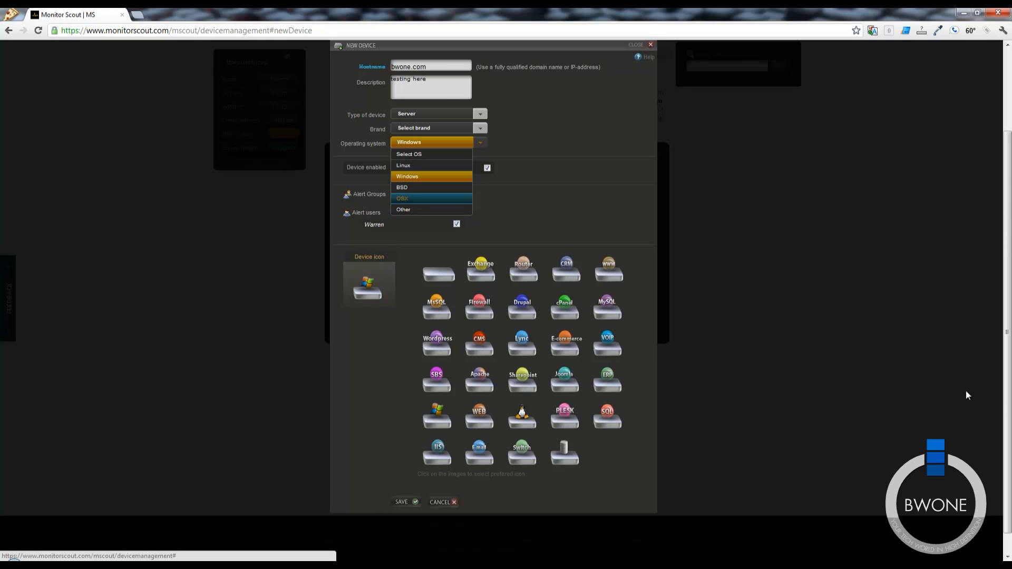
pyautogui.press('Return')
pyautogui.hotkey('alt', 'Down')
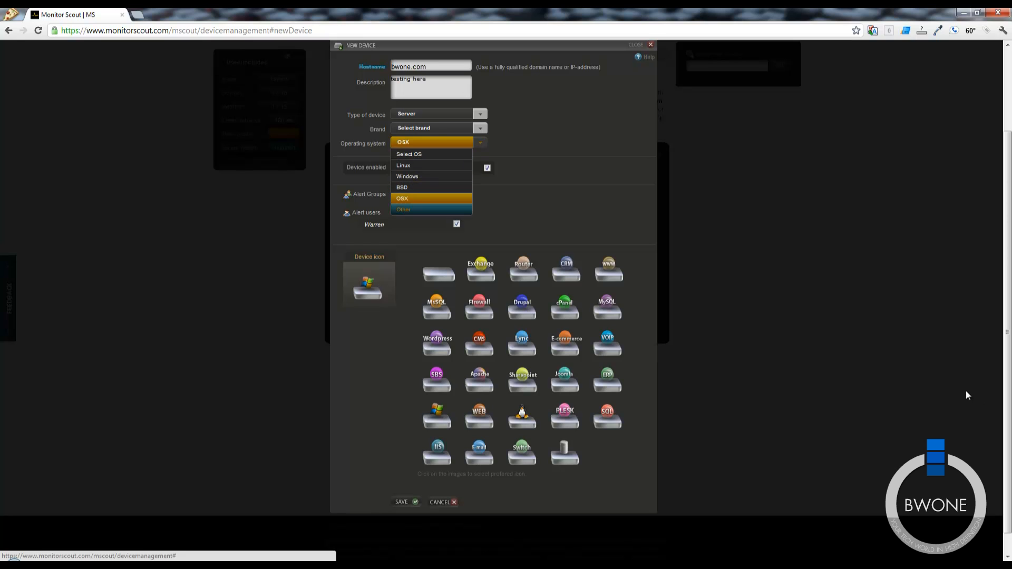
pyautogui.hotkey('alt', 'Down')
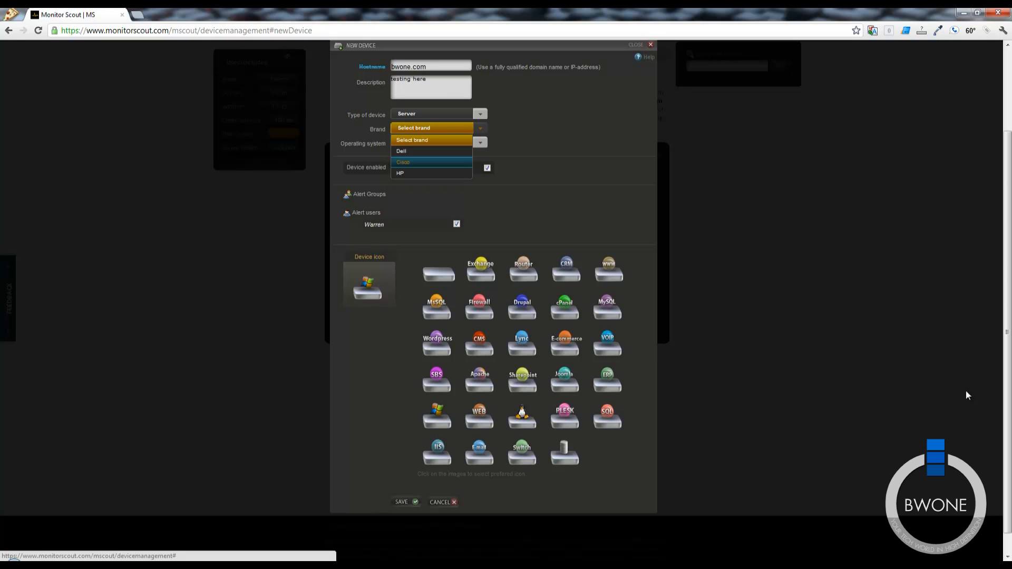
# Step: Change the new device's type to Router
pyautogui.hotkey('shift', 'Tab')
pyautogui.hotkey('alt', 'Down')
pyautogui.press('Down')
pyautogui.press('Down')
pyautogui.press('Up')
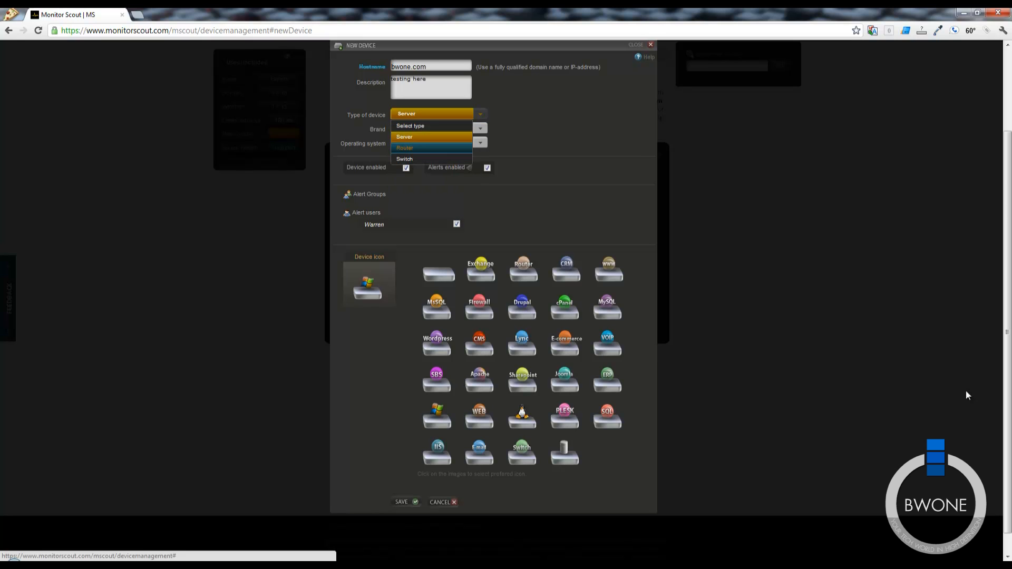
pyautogui.press('Return')
# Step: Set the new device's brand to HP
pyautogui.press('Tab')
pyautogui.press('Tab')
pyautogui.hotkey('alt', 'Down')
pyautogui.press('Down')
pyautogui.press('Down')
pyautogui.press('Return')
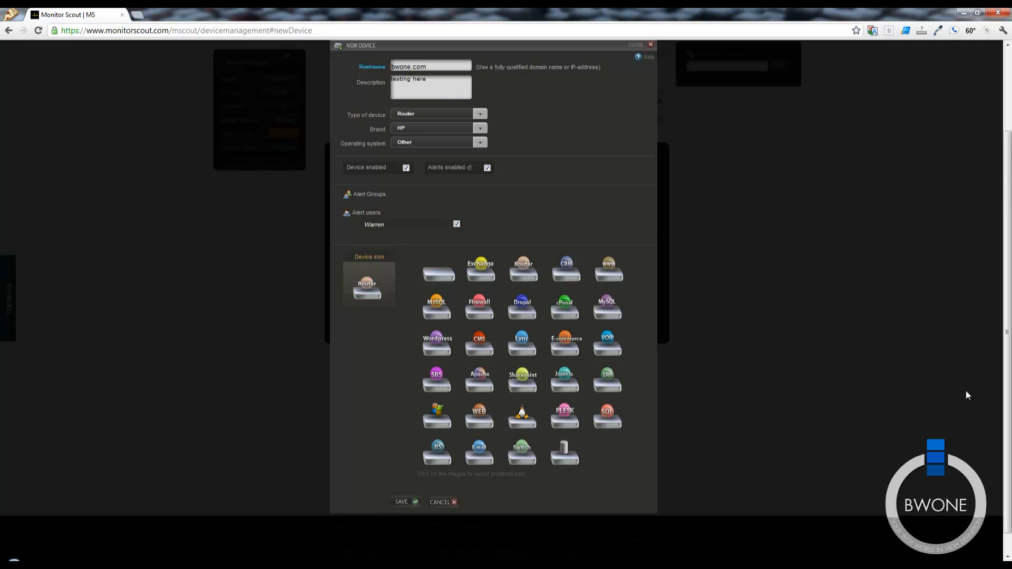
# Step: Open the existing bwone.com device and review its uptime statistics, monitors and alerts
pyautogui.press('Return')
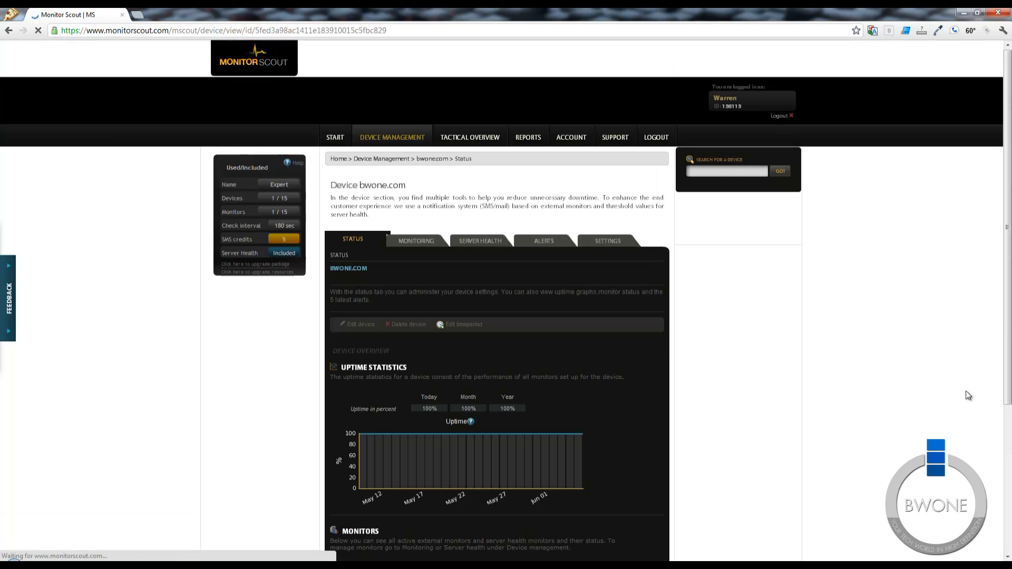
pyautogui.scroll(-3, 966, 393)
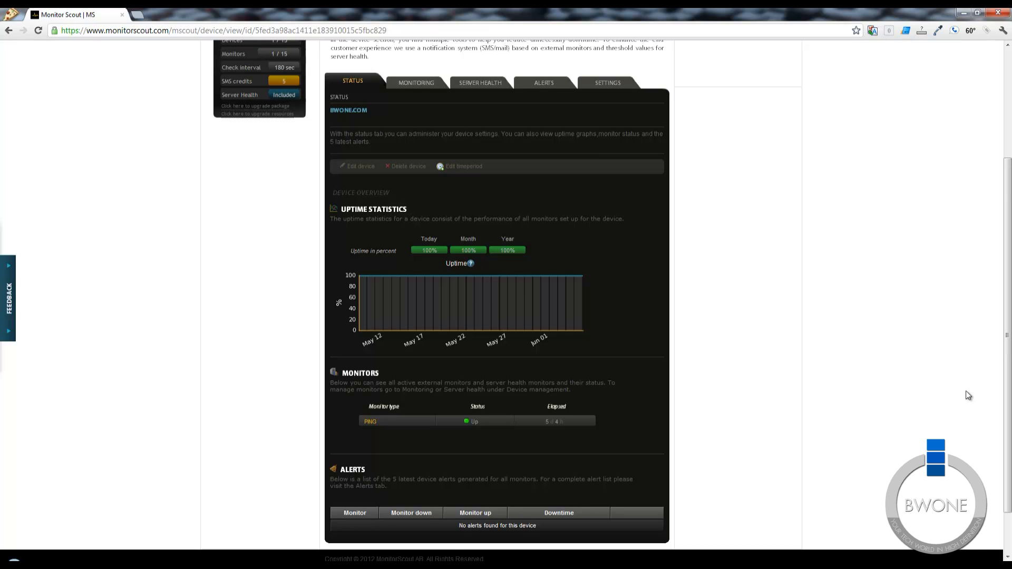
pyautogui.scroll(-1, 966, 393)
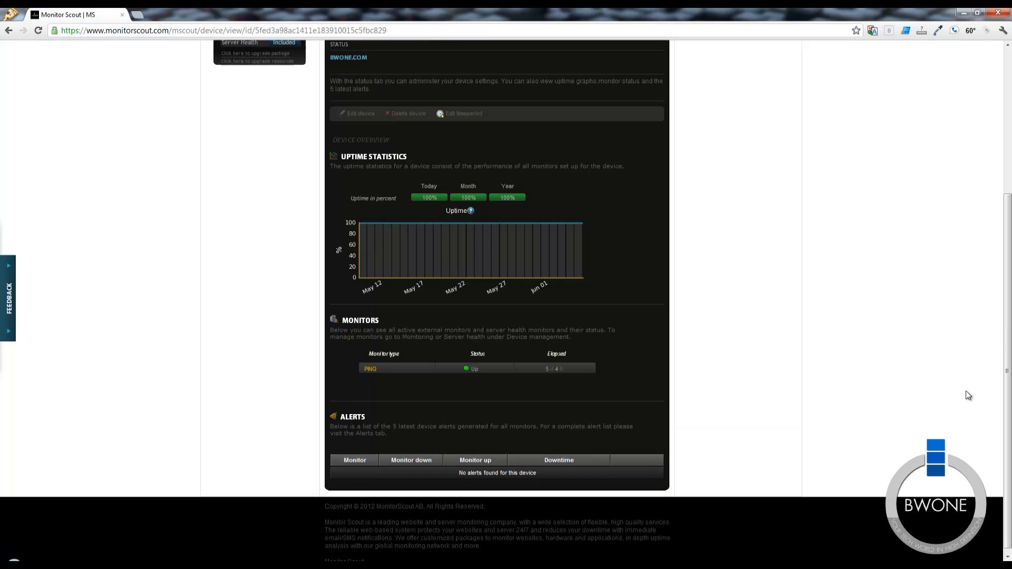
pyautogui.scroll(2, 966, 392)
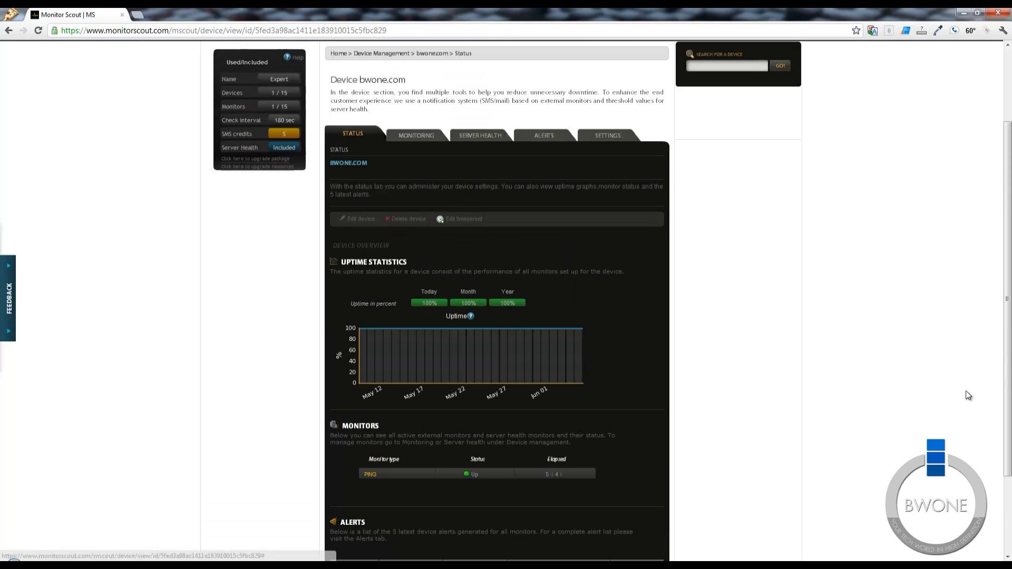
# Step: Delete the ping monitor from the bwone.com device's monitoring page
pyautogui.click(416, 136)
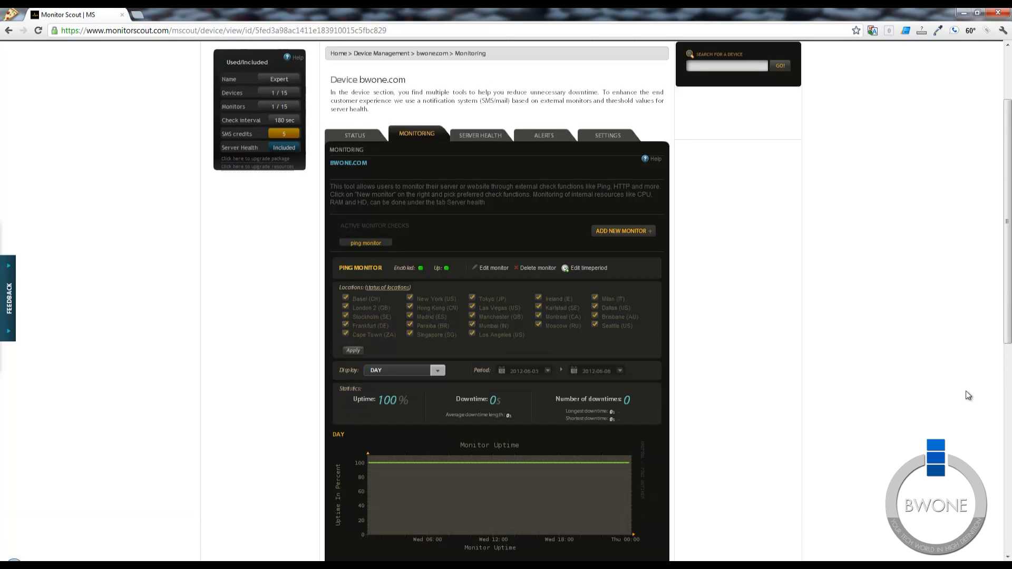
pyautogui.click(538, 268)
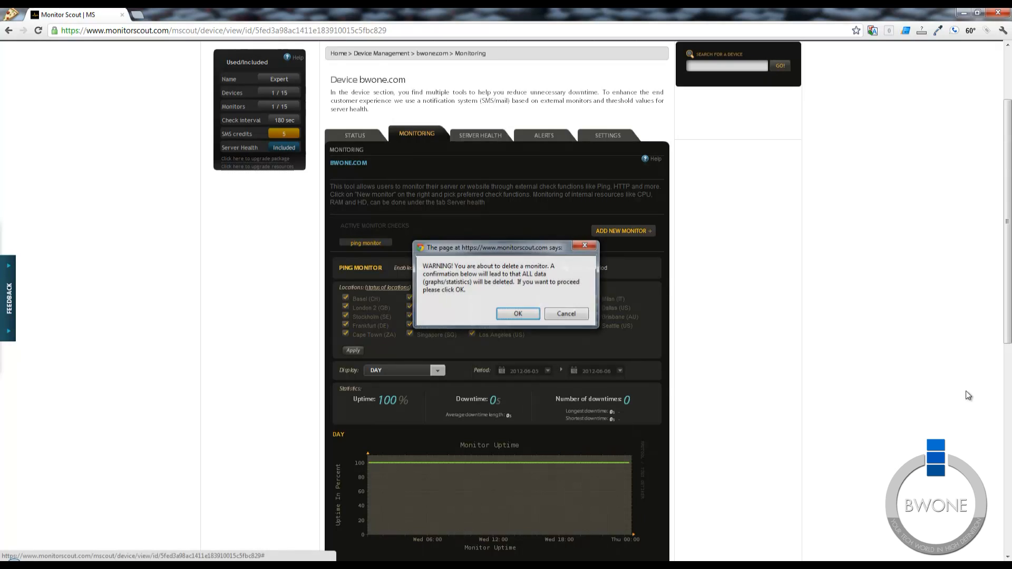
pyautogui.click(566, 314)
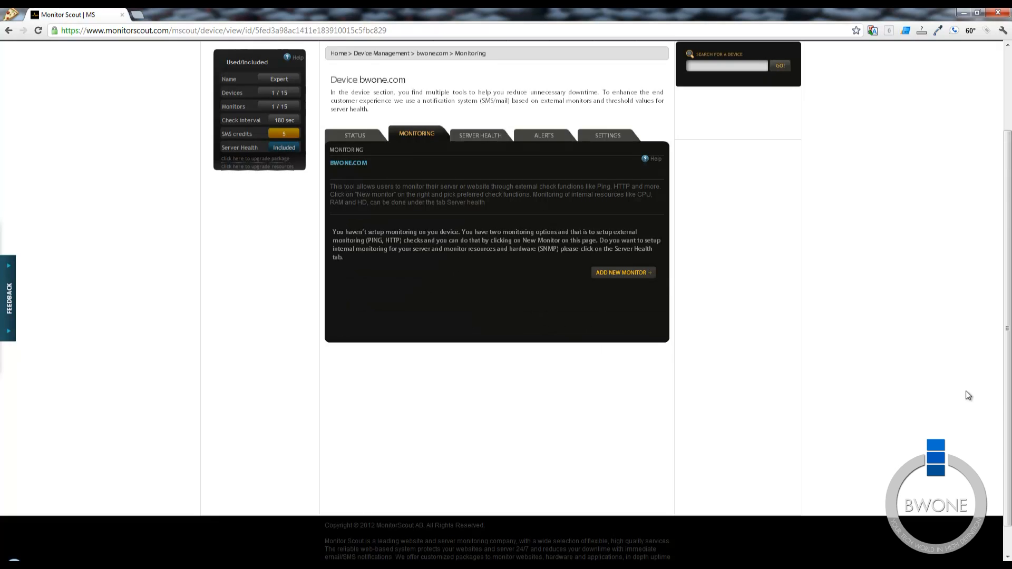
# Step: Look through the standard, web and SQL monitor types, and add a new Ping monitor to bwone.com
pyautogui.click(623, 273)
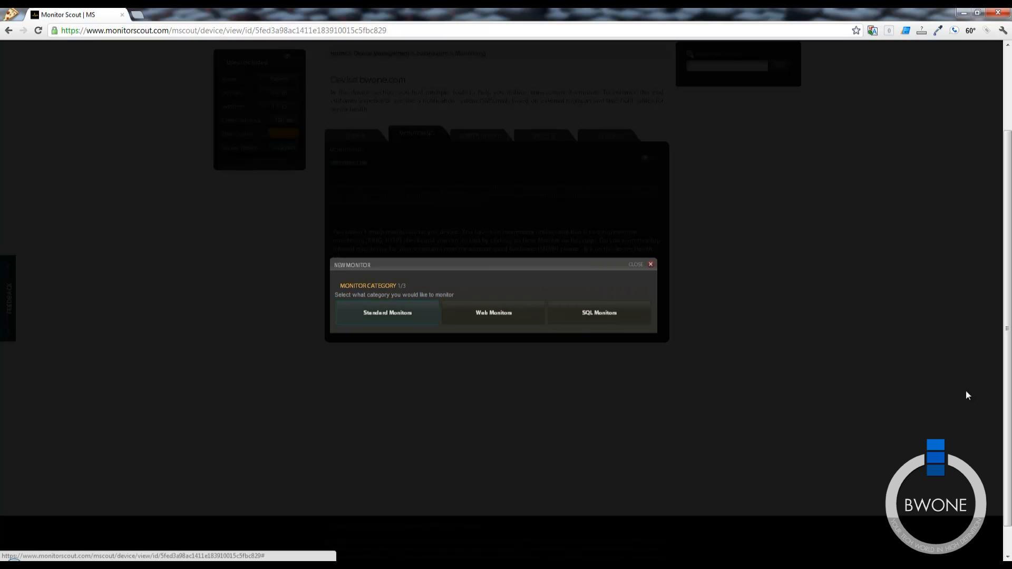
pyautogui.click(388, 313)
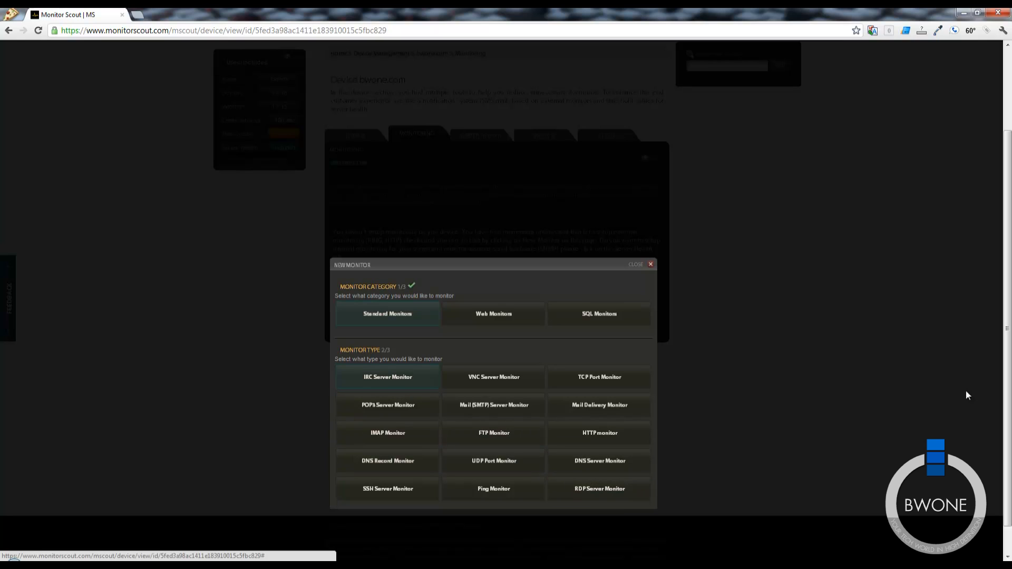
pyautogui.click(494, 314)
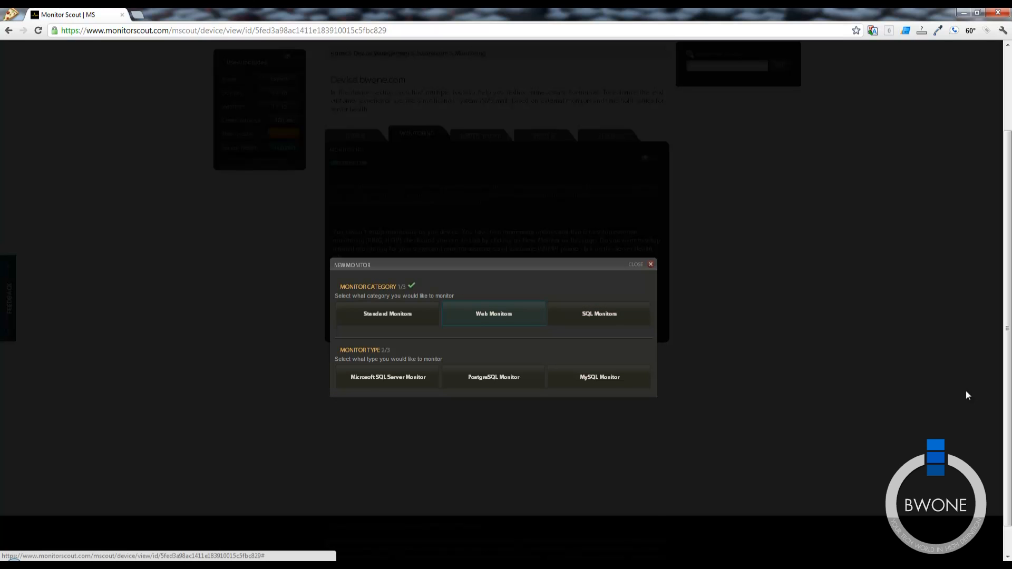
pyautogui.scroll(-2, 967, 395)
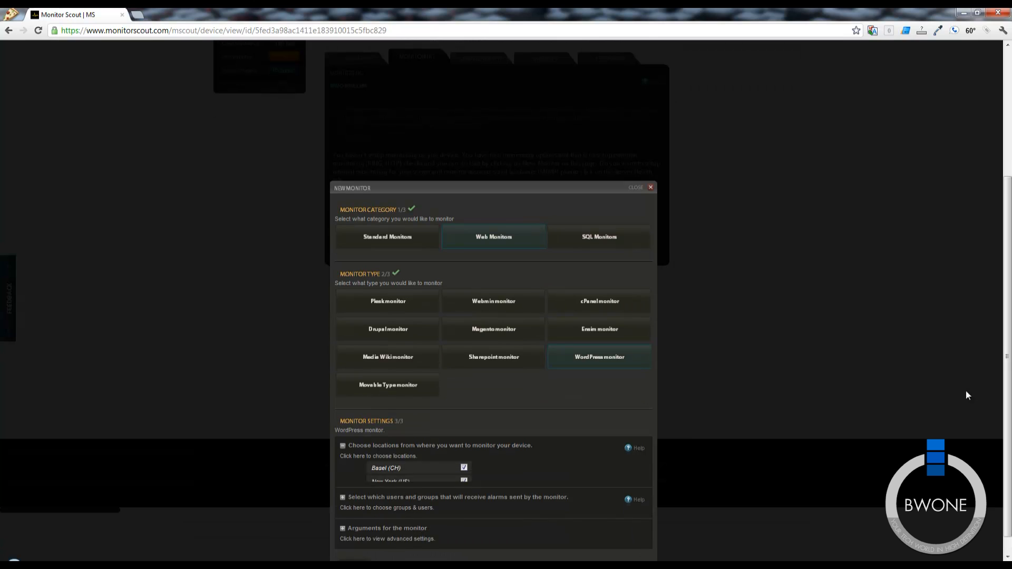
pyautogui.scroll(-3, 967, 396)
pyautogui.scroll(-3, 967, 395)
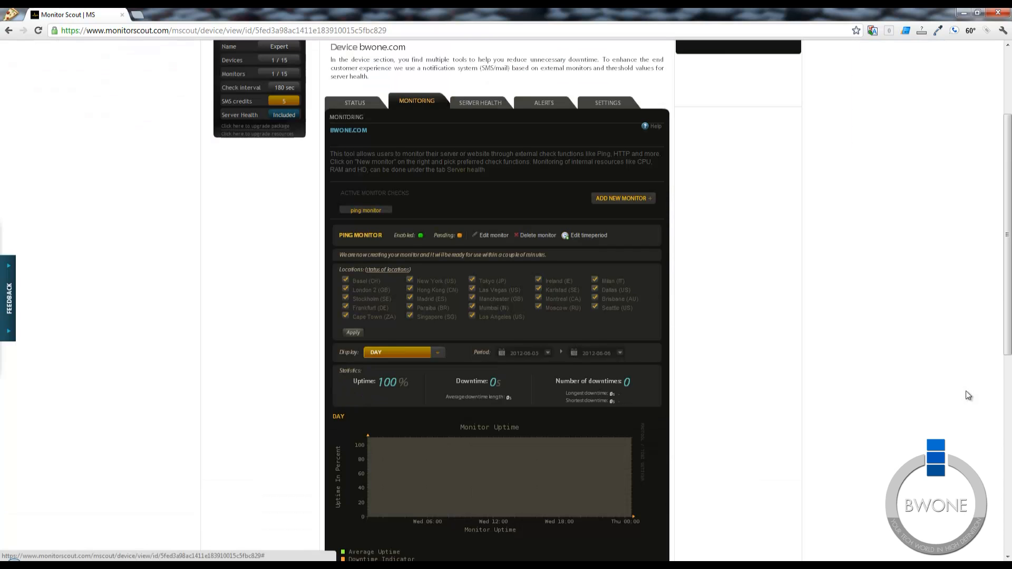
# Step: Check the display period choices for the ping monitor's statistics, keeping DAY
pyautogui.scroll(-3, 968, 395)
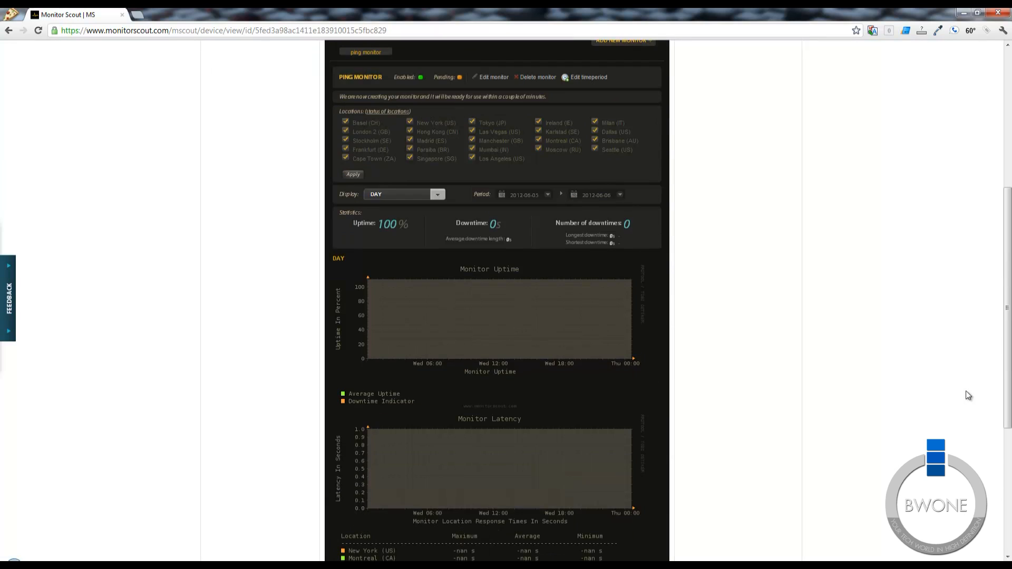
pyautogui.click(404, 195)
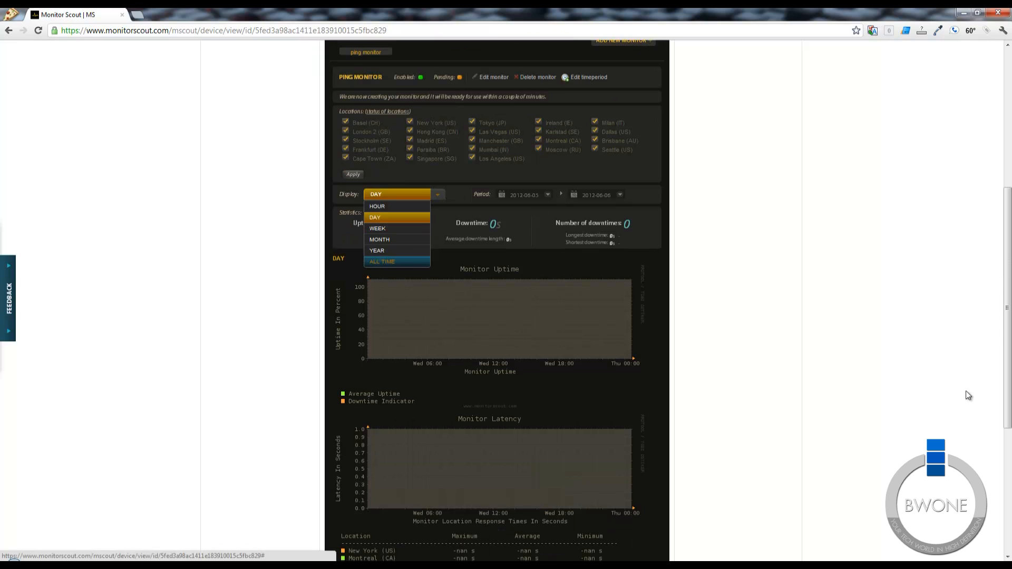
pyautogui.click(397, 217)
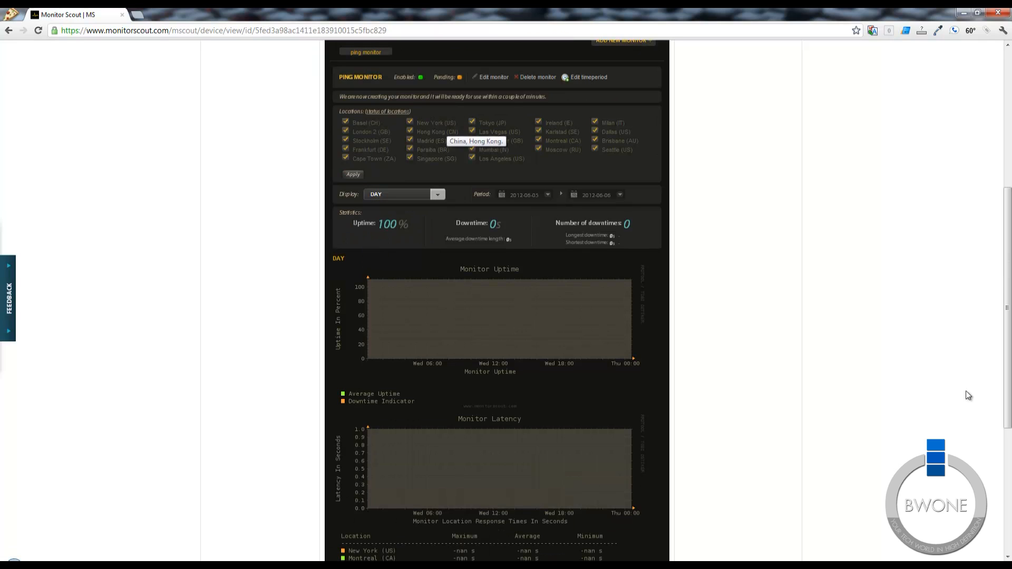
# Step: Deselect several monitoring locations, including London 2, Stockholm and Frankfurt, and reselect them
pyautogui.click(345, 131)
pyautogui.click(345, 139)
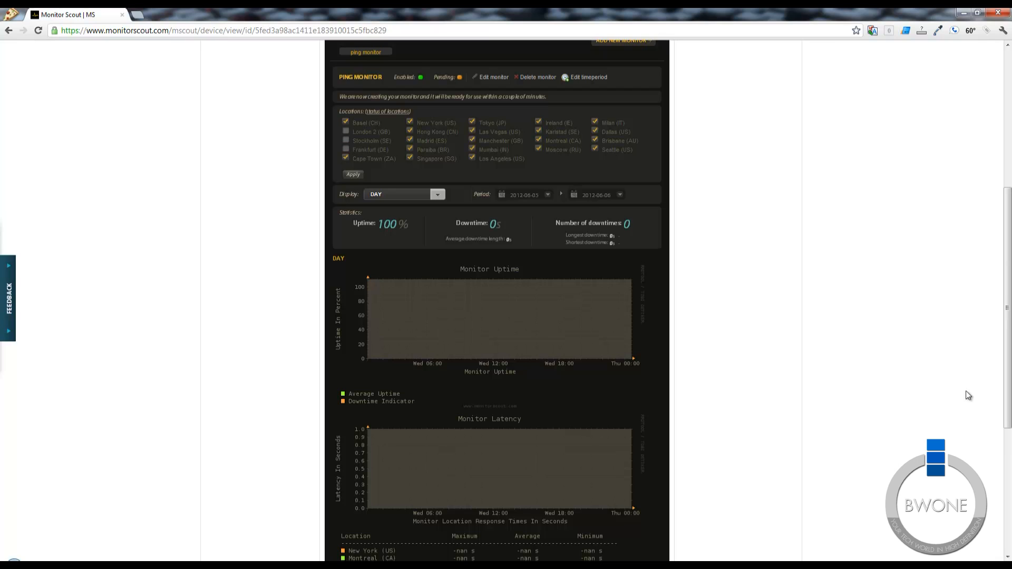
pyautogui.click(345, 157)
pyautogui.click(346, 158)
pyautogui.click(345, 139)
pyautogui.click(346, 130)
# Step: Examine the ping monitor's uptime and latency graphs and the response times per location
pyautogui.scroll(-1, 968, 395)
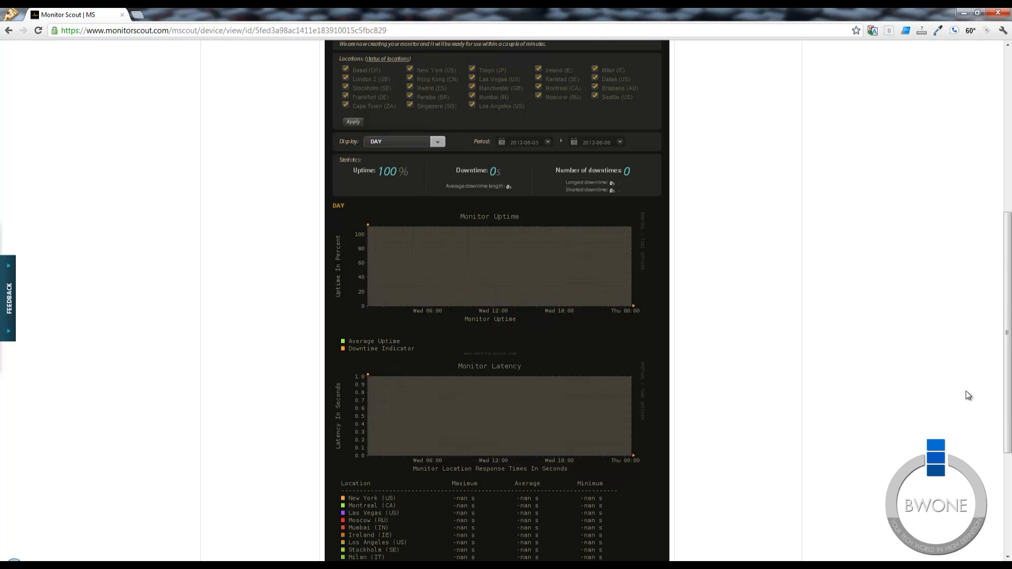
pyautogui.scroll(-4, 968, 395)
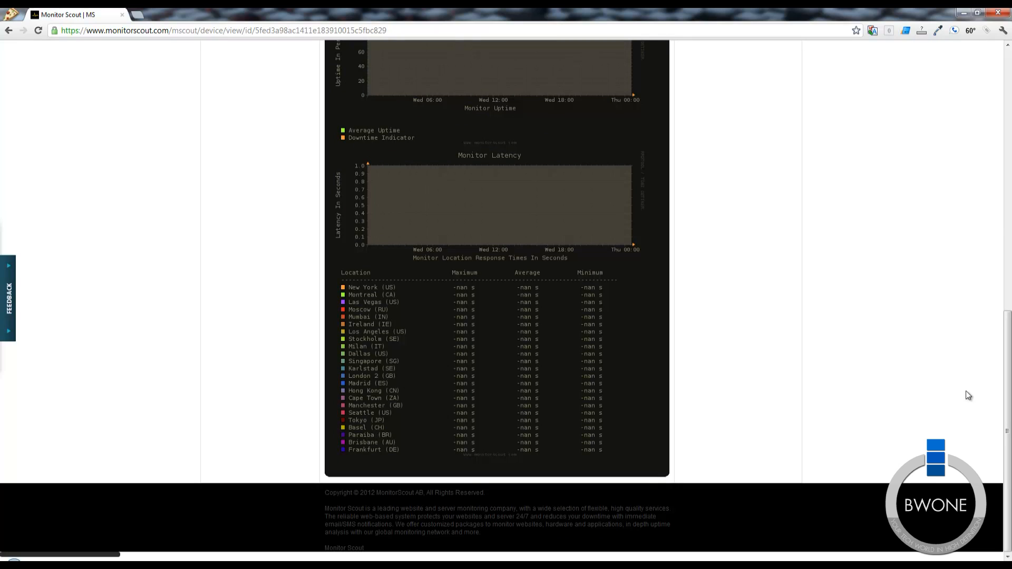
pyautogui.scroll(1, 968, 396)
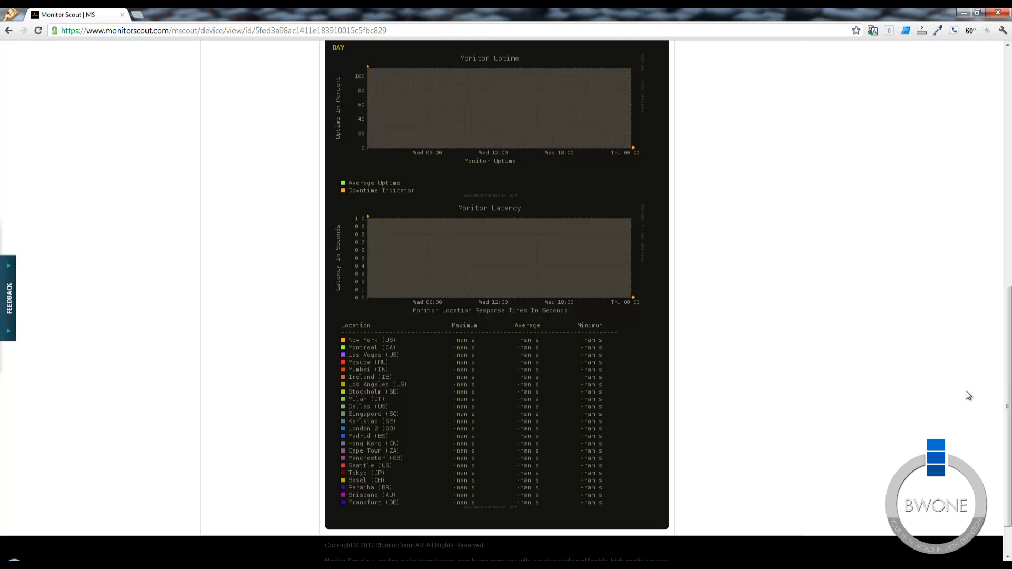
# Step: Look through the server health, alerts, settings and status sections of the bwone.com device
pyautogui.scroll(10, 968, 395)
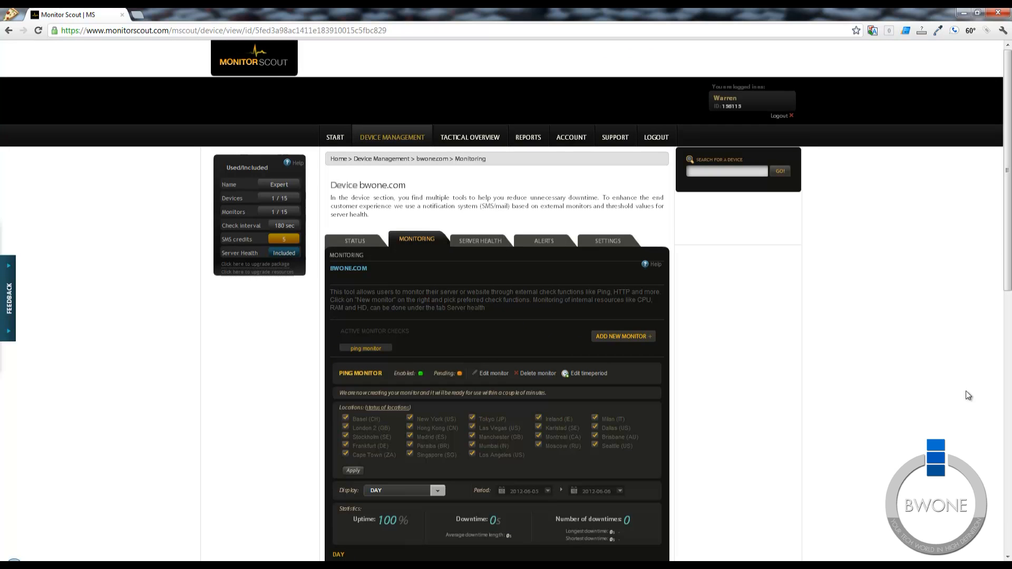
pyautogui.press('Return')
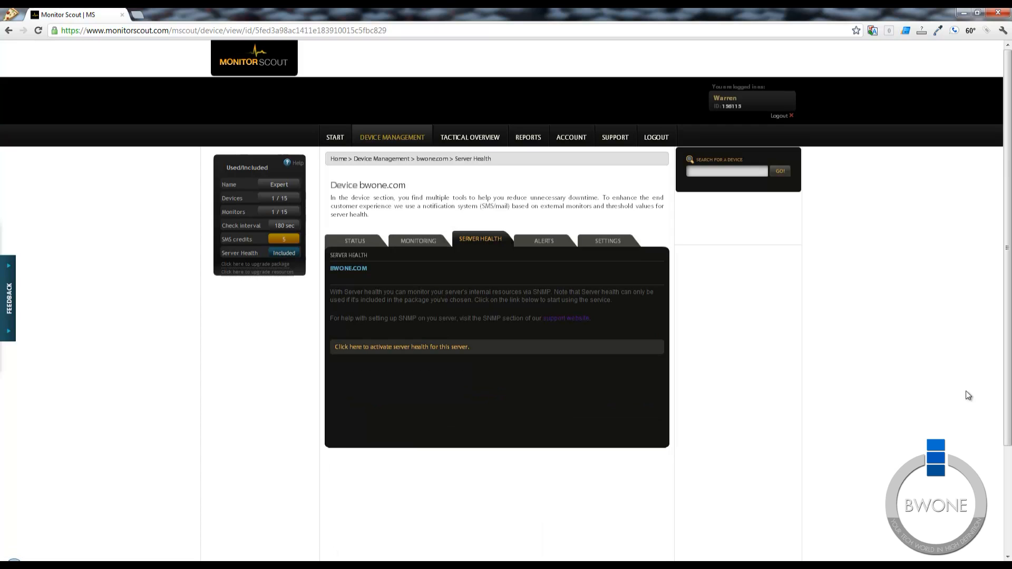
pyautogui.press('Return')
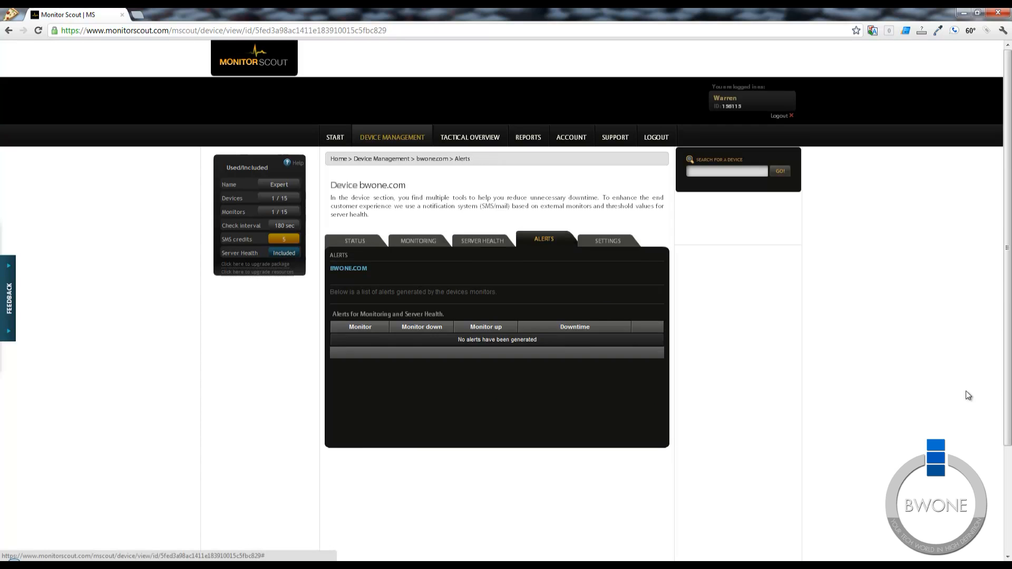
pyautogui.press('Return')
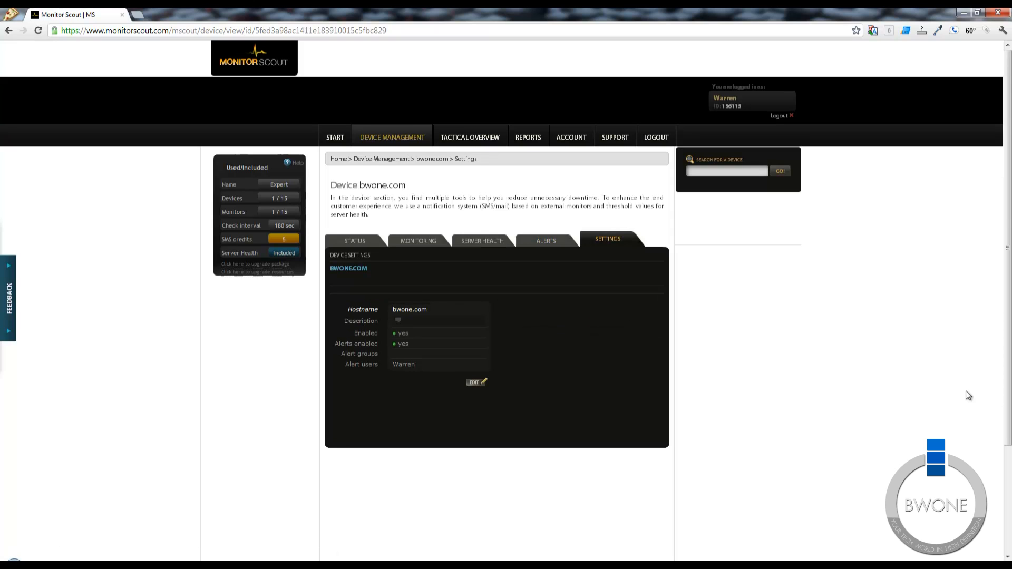
pyautogui.press('Return')
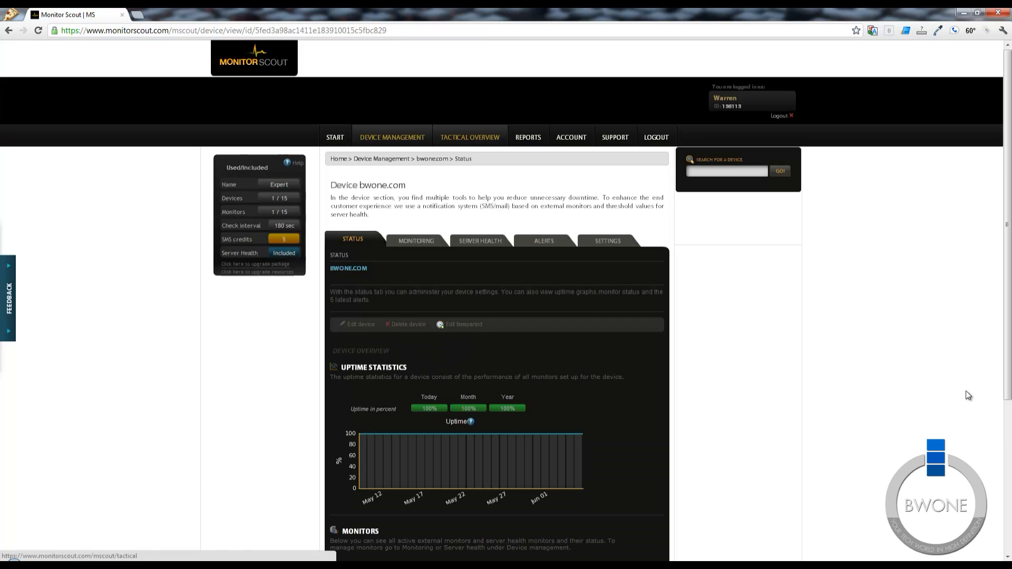
# Step: View the tactical overview of all devices, and open the reports section
pyautogui.press('Return')
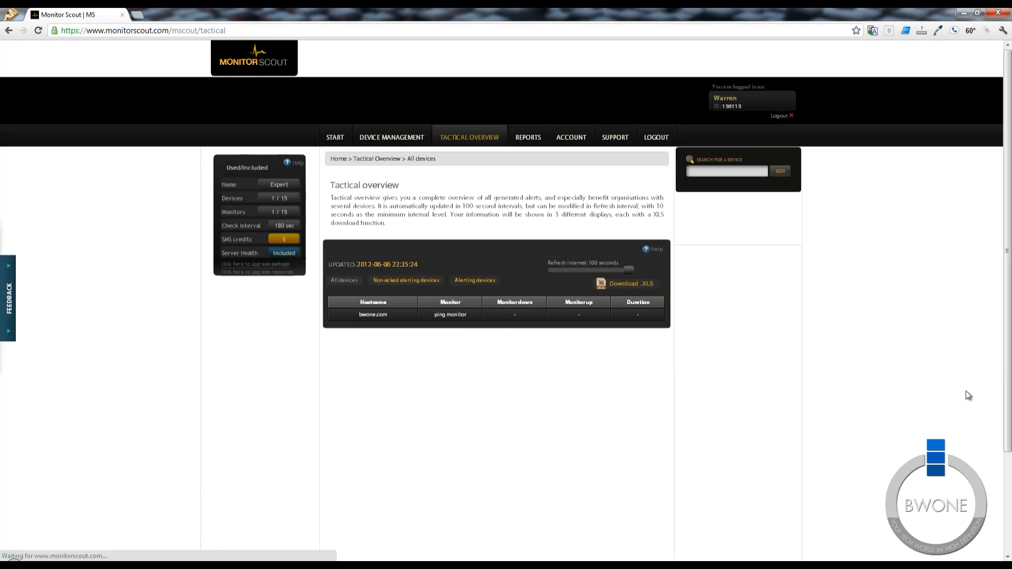
pyautogui.hotkey('shift', 'Tab')
pyautogui.press('Return')
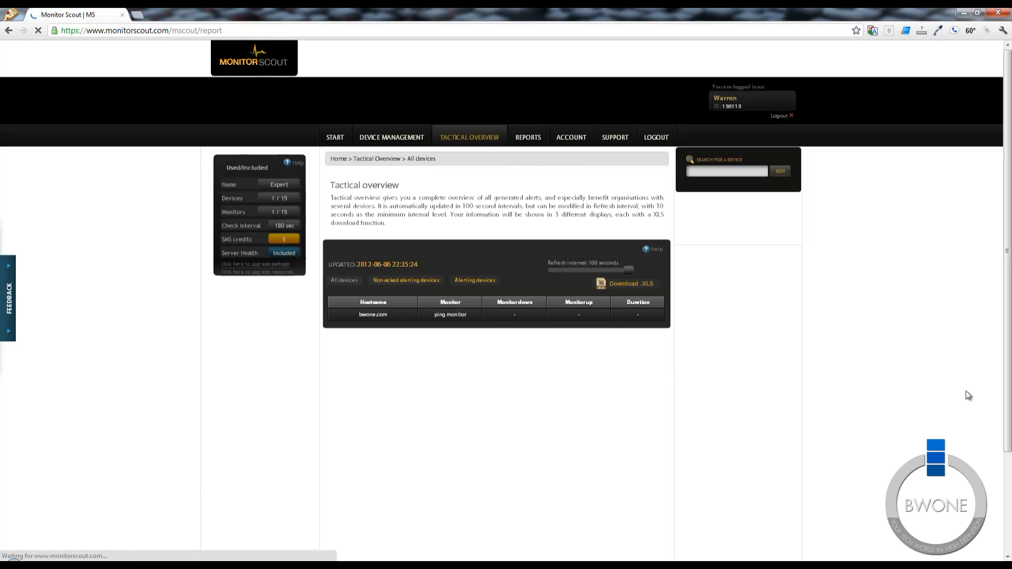